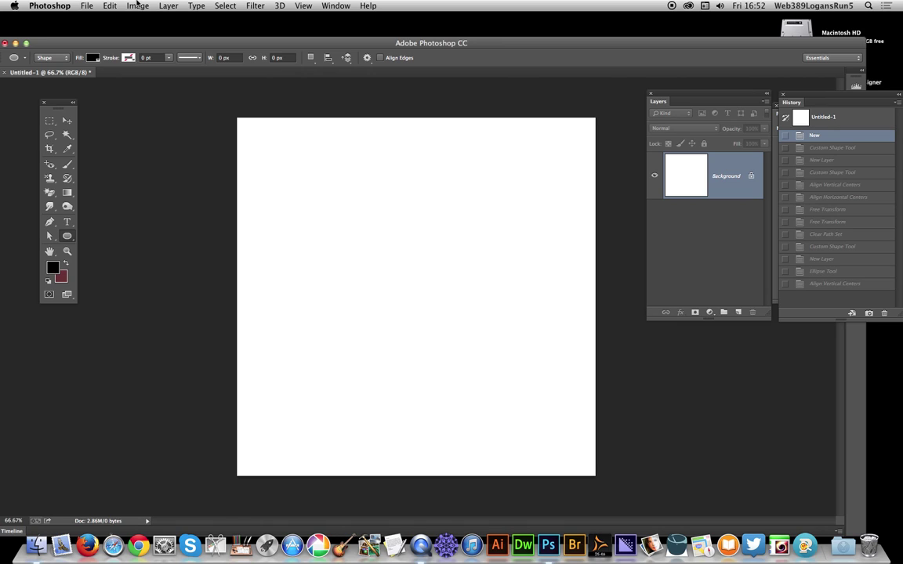
Step: Select the Custom Shape Tool from the Ellipse tool flyout
left_click(67, 237)
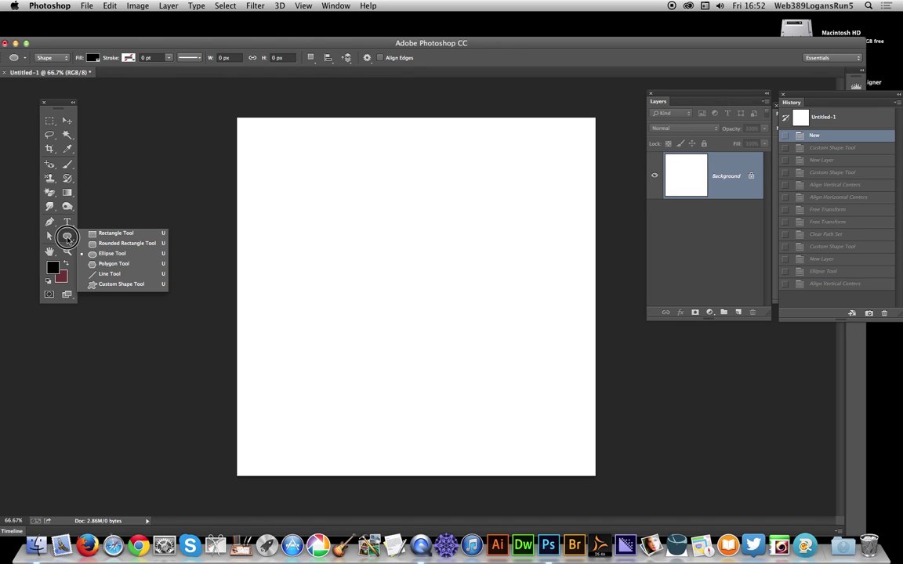
left_click(114, 283)
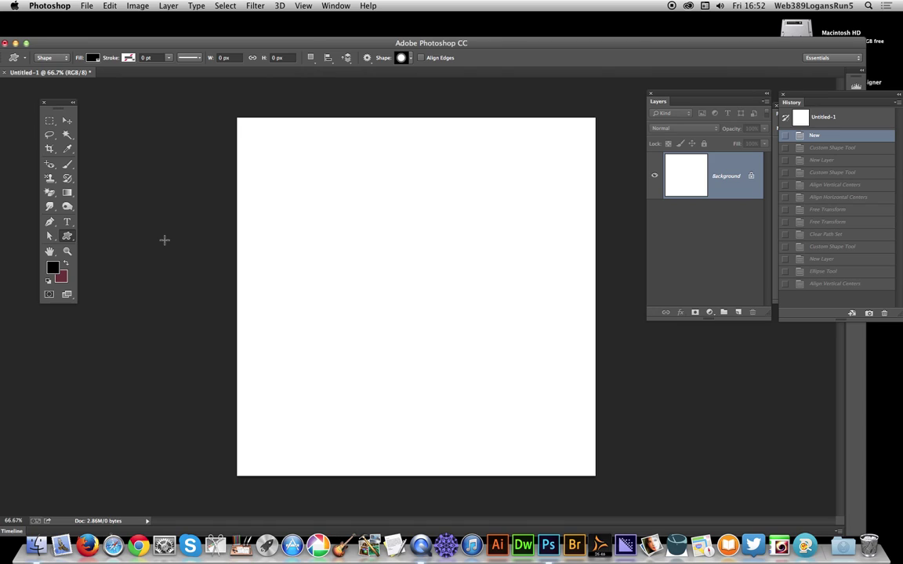
Step: Choose the ringed starburst from the custom shape picker
left_click(409, 61)
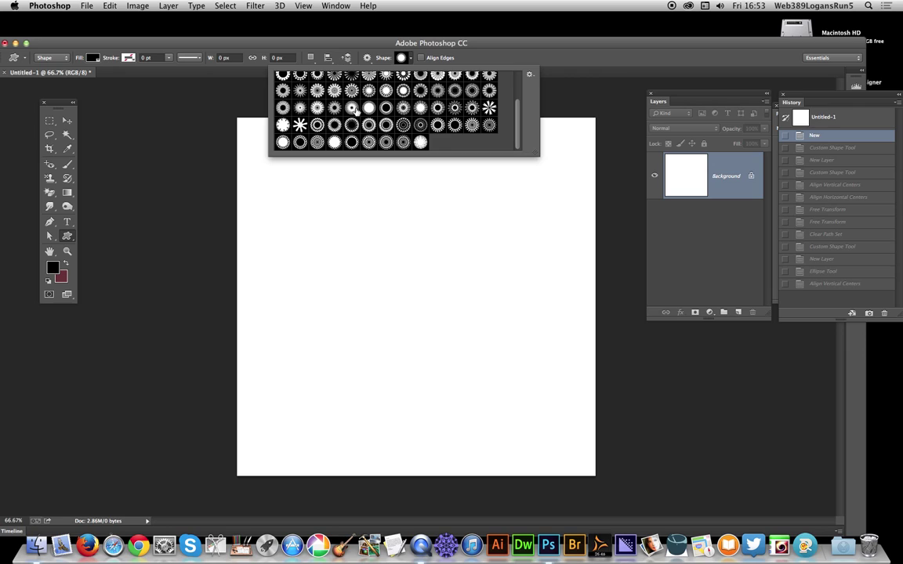
left_click(386, 91)
left_click(202, 177)
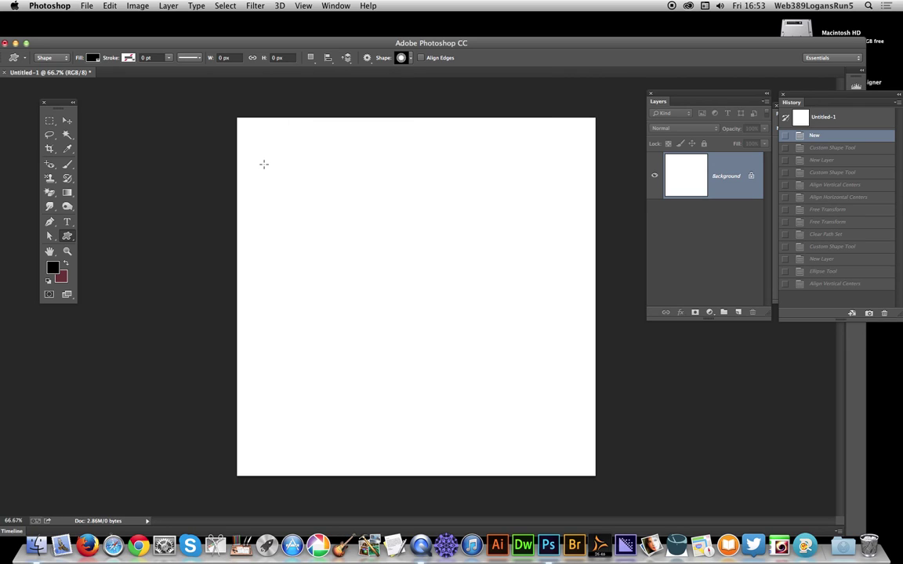
Step: Draw the starburst, revert it in History, and redraw it at 774 × 774 px
left_click_drag(263, 137, 503, 383)
left_click(815, 148)
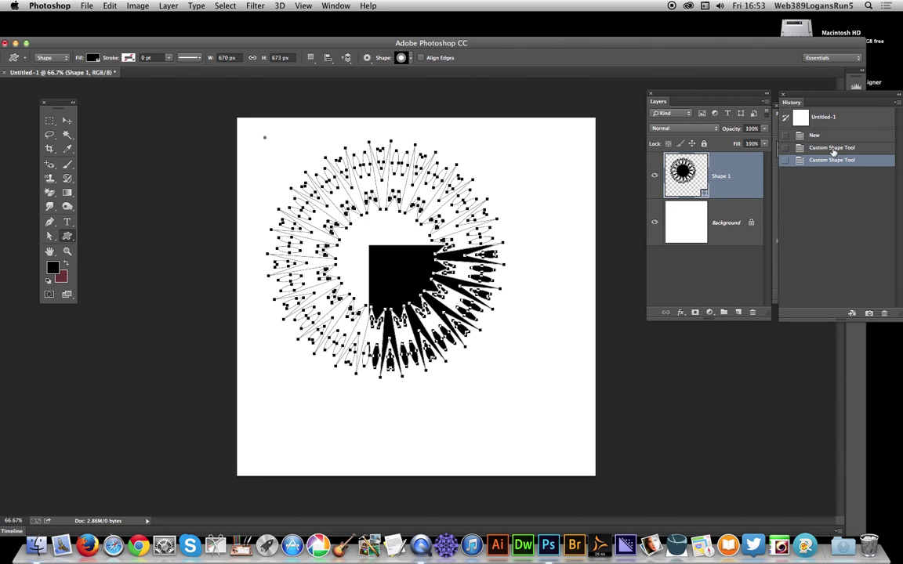
left_click(807, 135)
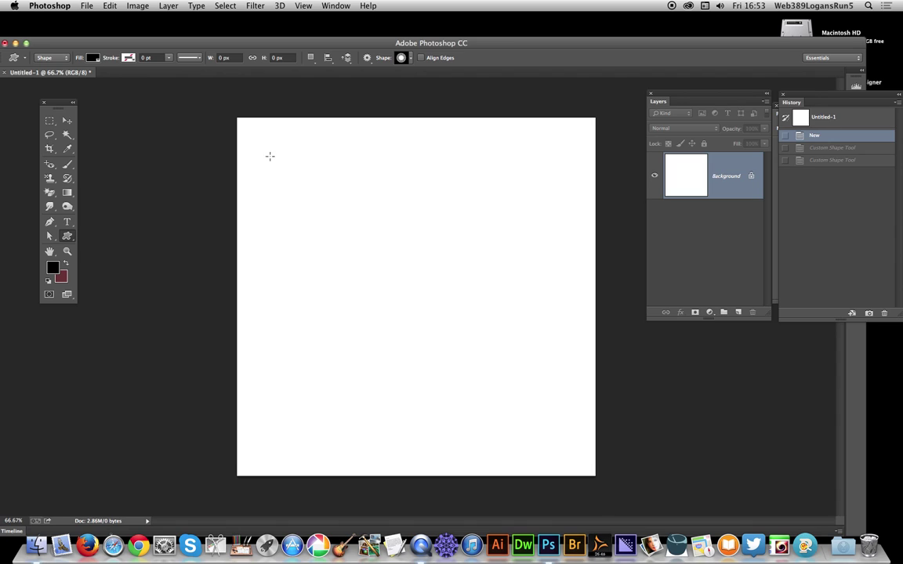
left_click_drag(279, 144, 547, 439)
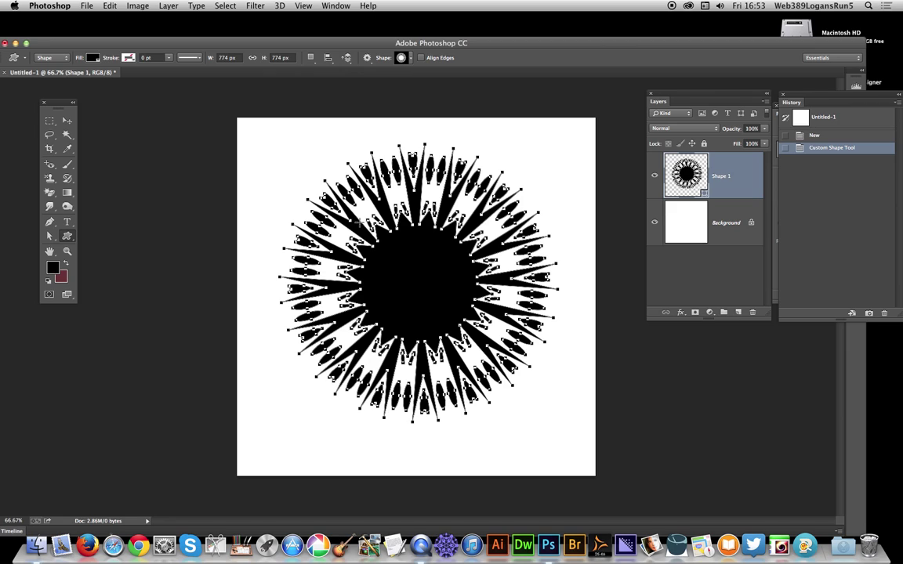
Step: Add a new Layer 1 and draw a black 517 × 517 px circle over the starburst centre
left_click(169, 6)
mouse_move(171, 18)
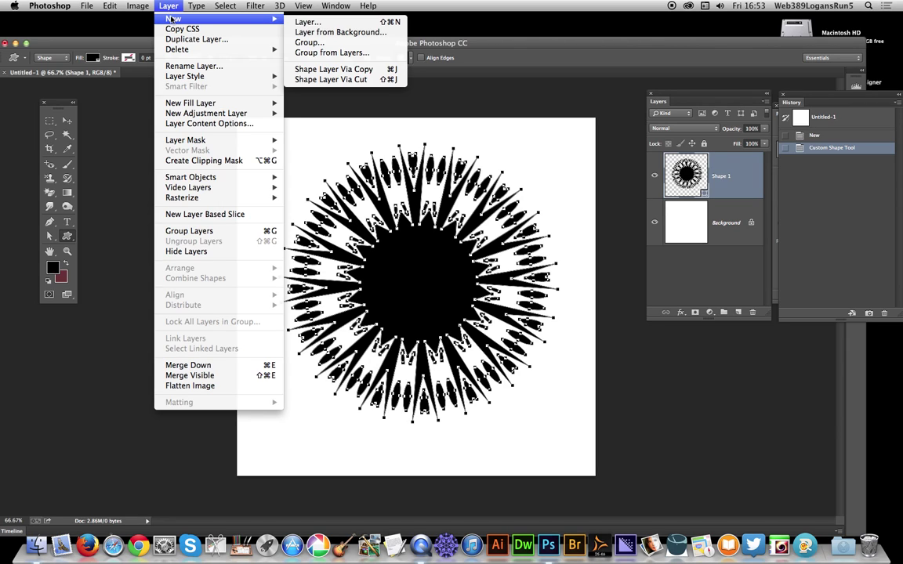
left_click(309, 22)
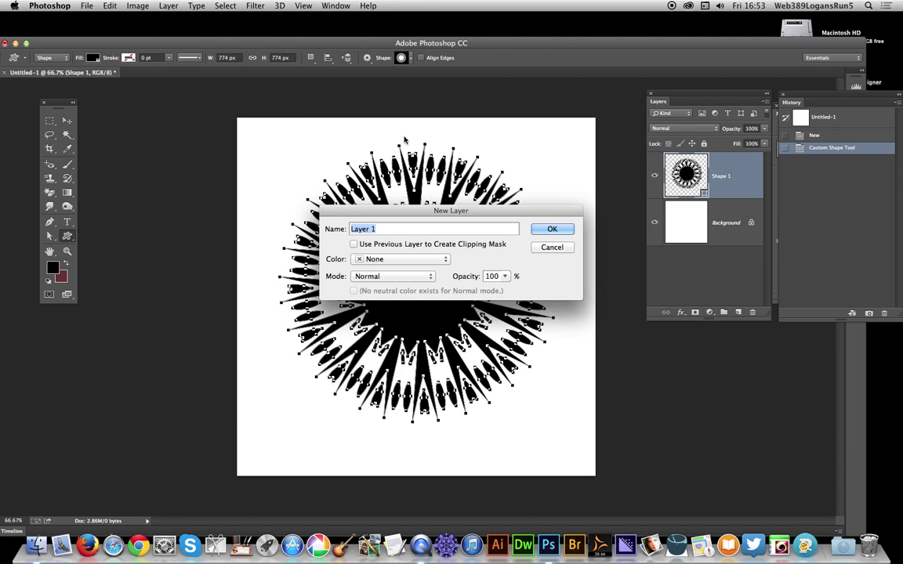
left_click(559, 233)
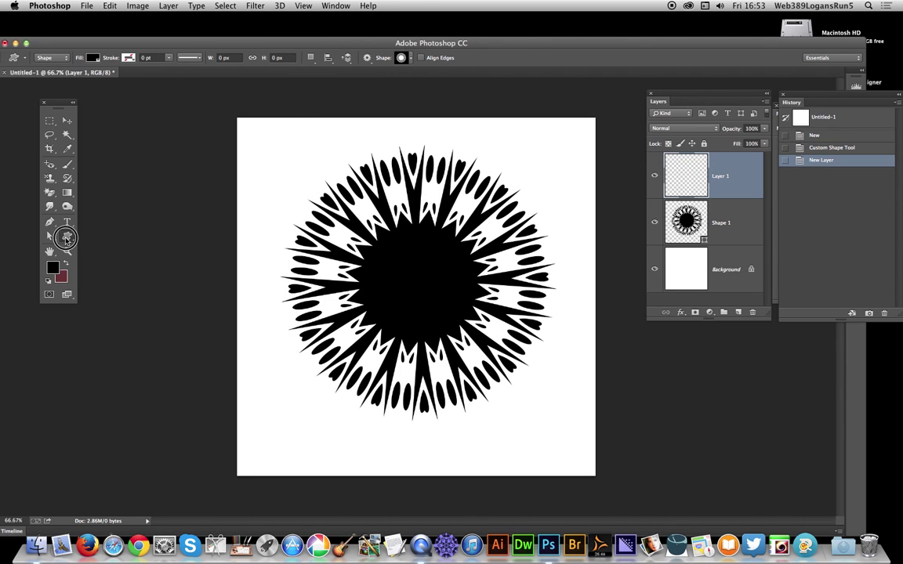
left_click_drag(66, 236, 114, 257)
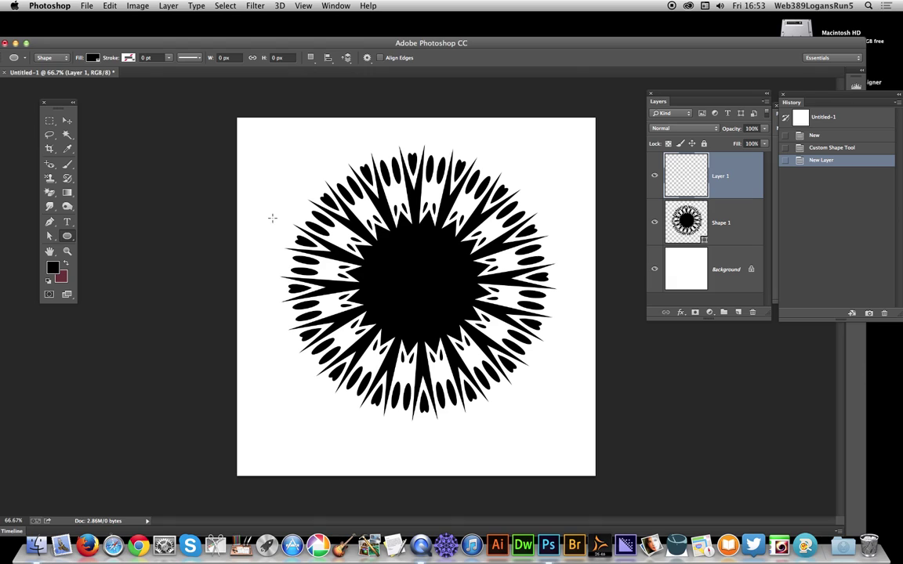
mouse_move(326, 186)
left_mouse_down()
mouse_move(494, 333)
mouse_move(518, 363)
mouse_move(511, 372)
left_mouse_up()
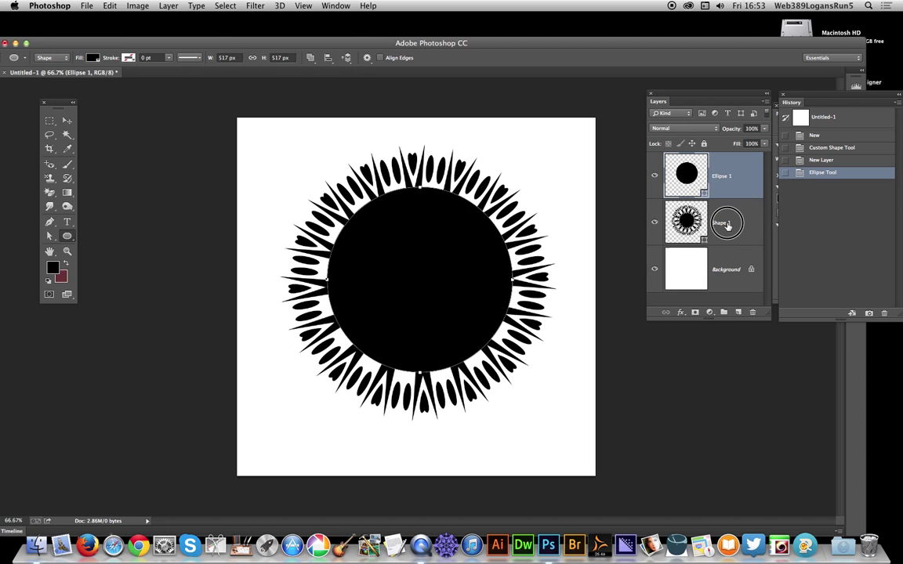
Step: Select the circle and starburst layers together and align their vertical centres
left_click(727, 225, "shift")
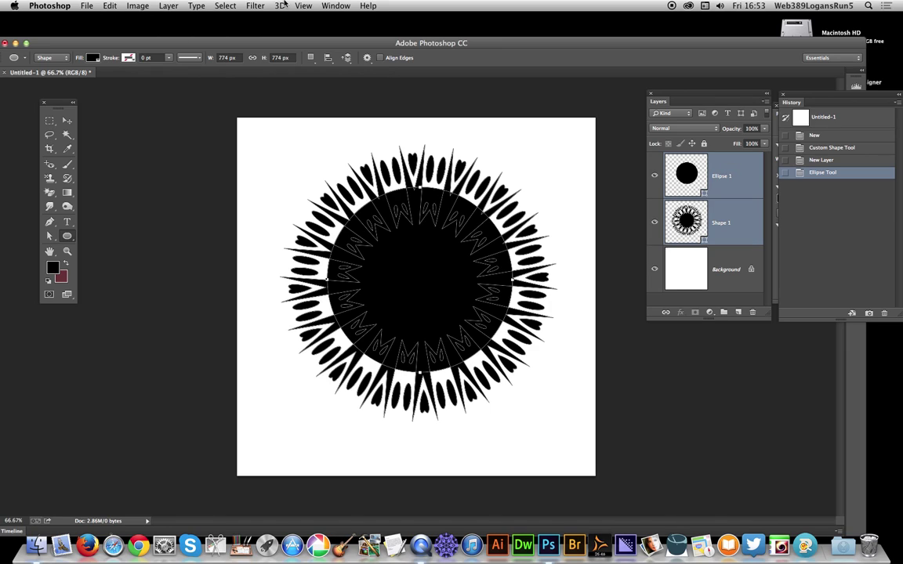
left_click(327, 58)
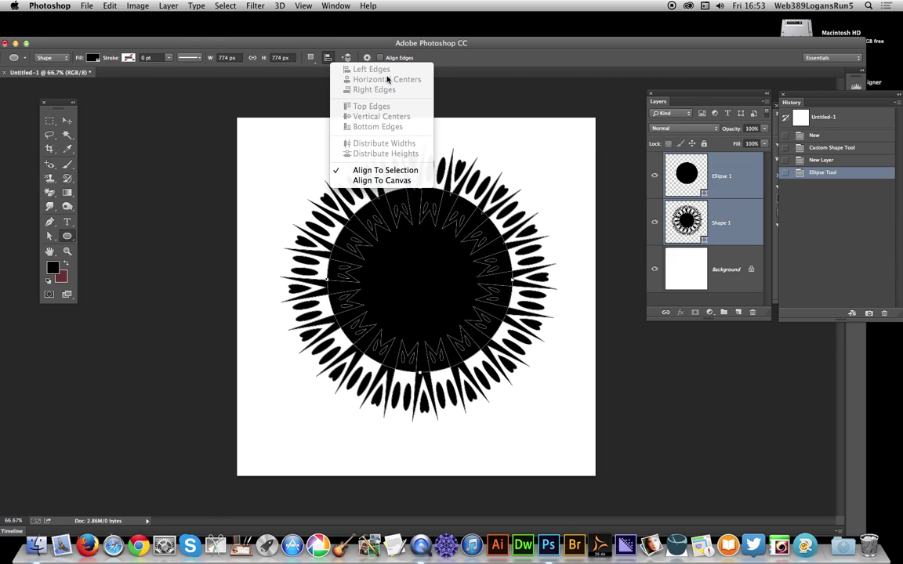
left_click(165, 6)
left_click(169, 6)
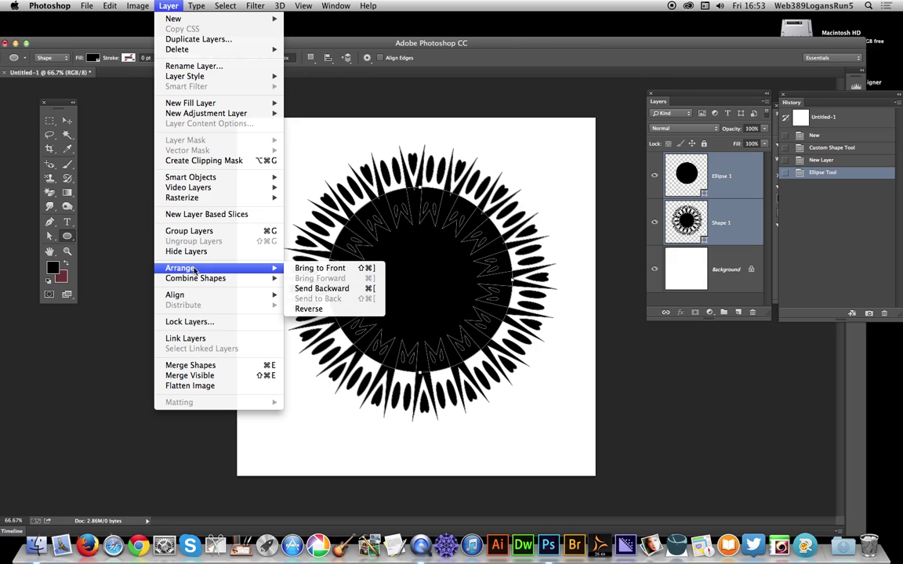
mouse_move(189, 295)
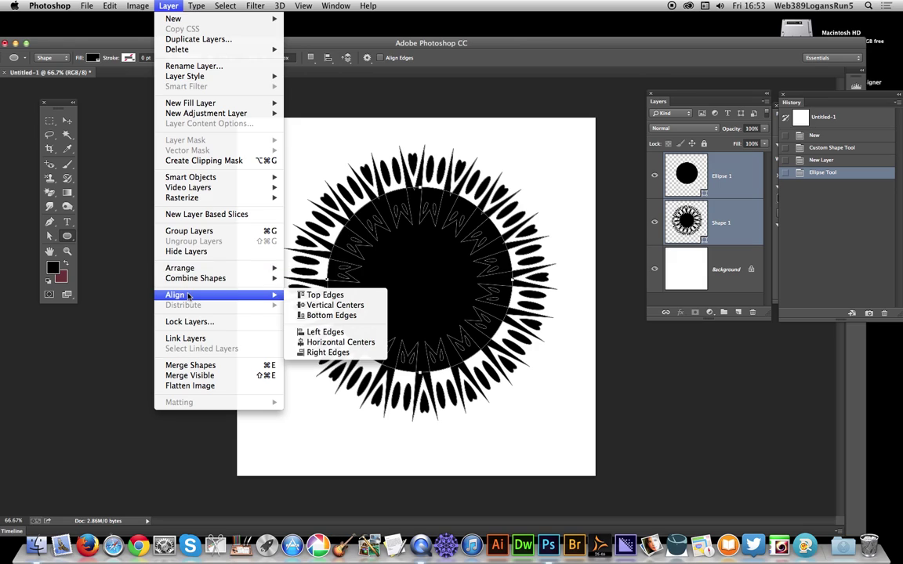
left_click(334, 305)
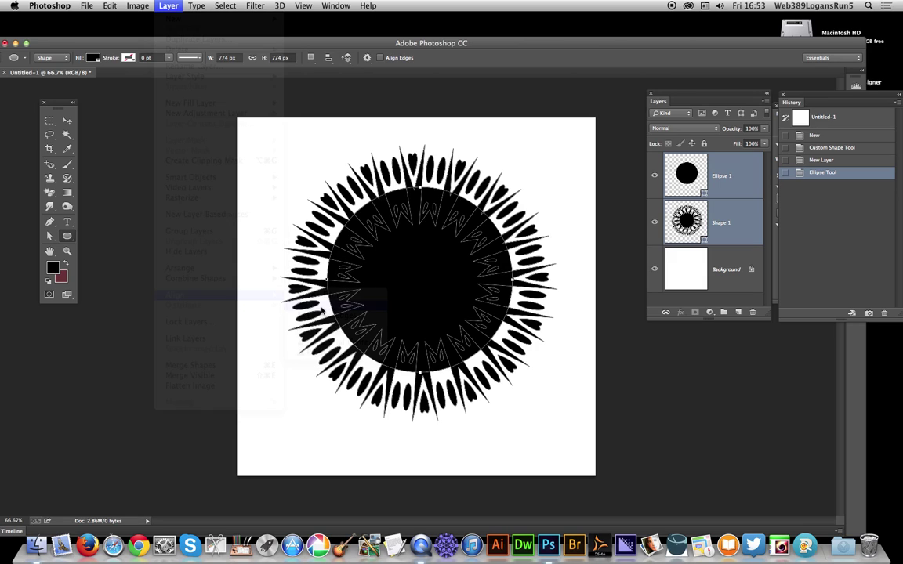
Step: Align the circle and starburst horizontal centres
left_click(137, 5)
mouse_move(168, 6)
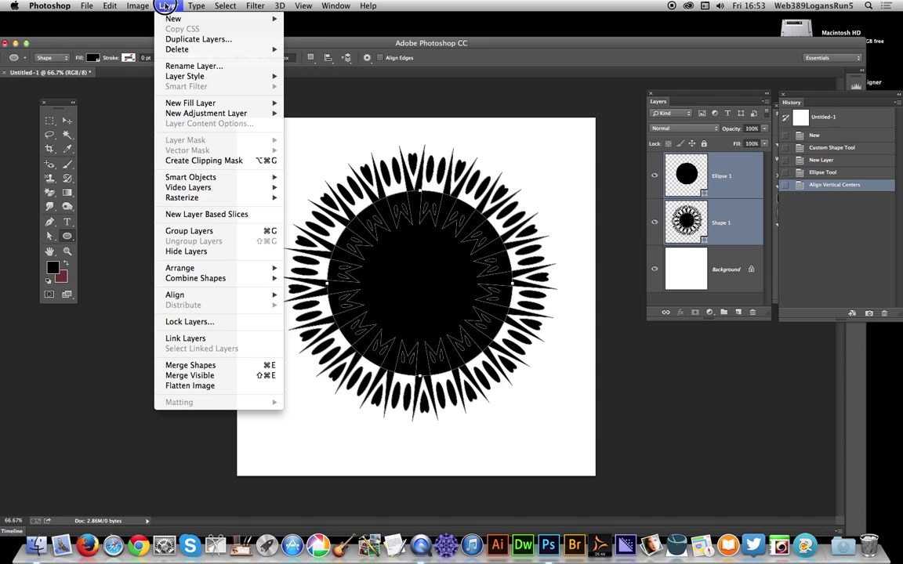
mouse_move(190, 294)
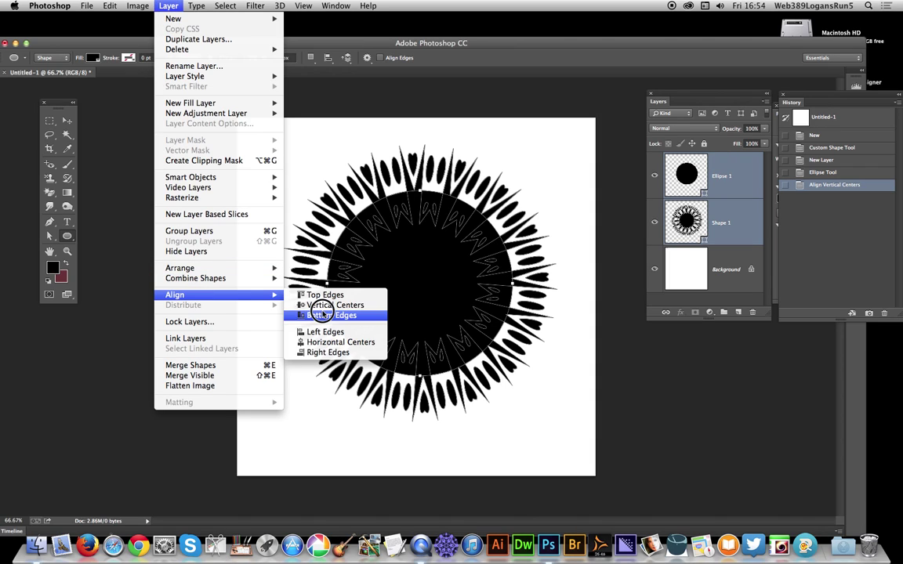
left_click(317, 342)
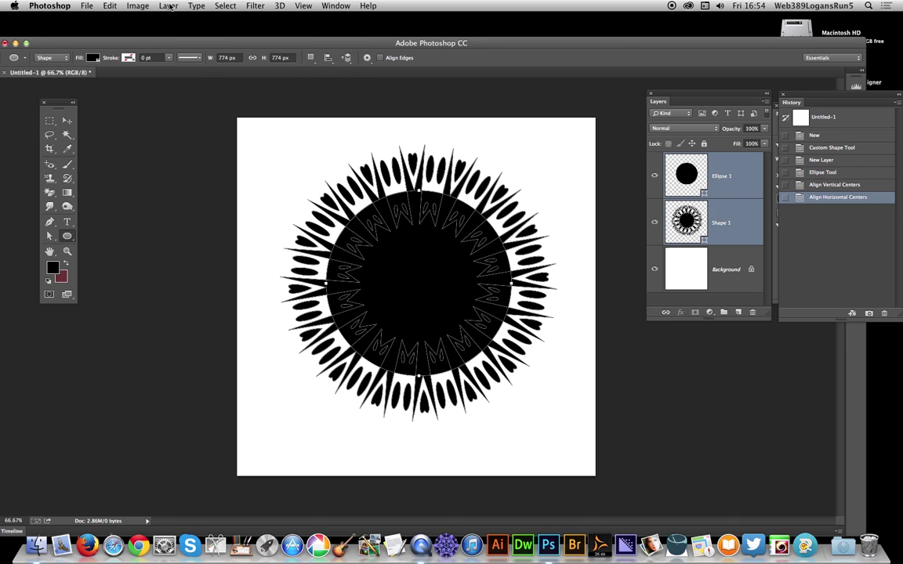
left_click(169, 6)
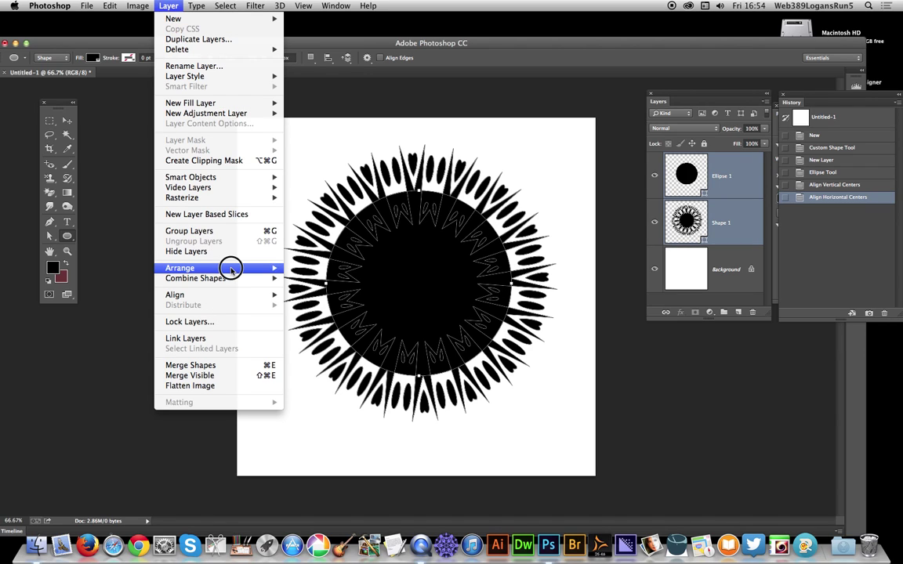
Step: Subtract the circle from the starburst and merge the shape components into one hollow ring
mouse_move(235, 279)
left_click(317, 289)
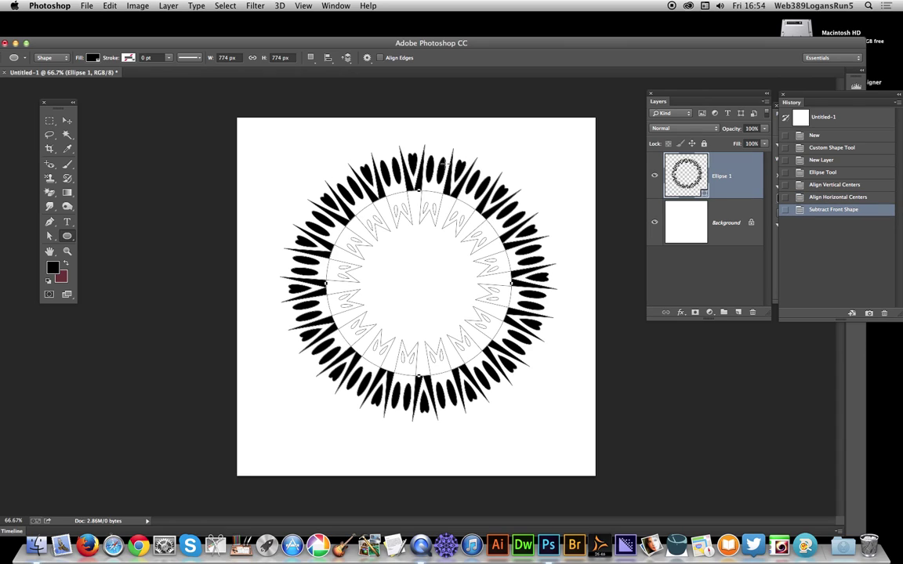
left_click(327, 58)
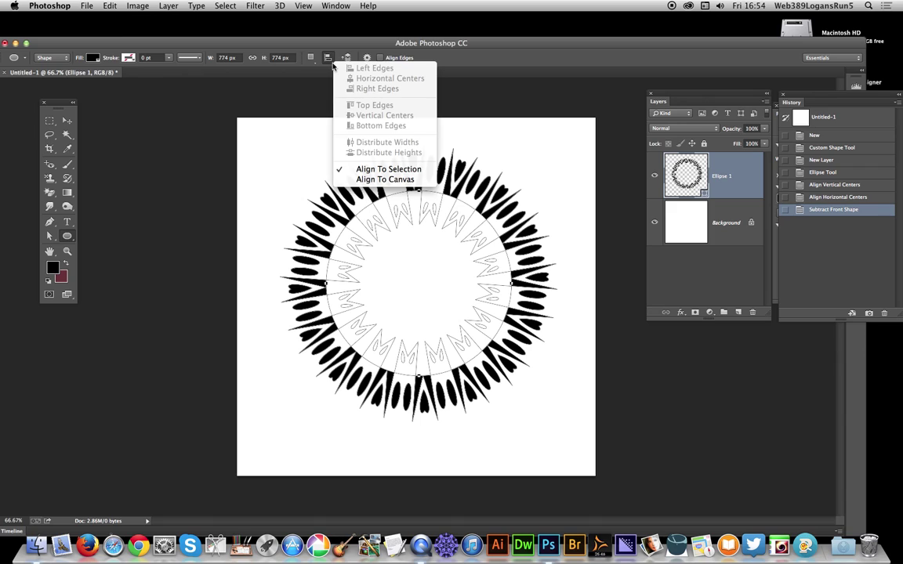
left_click(310, 57)
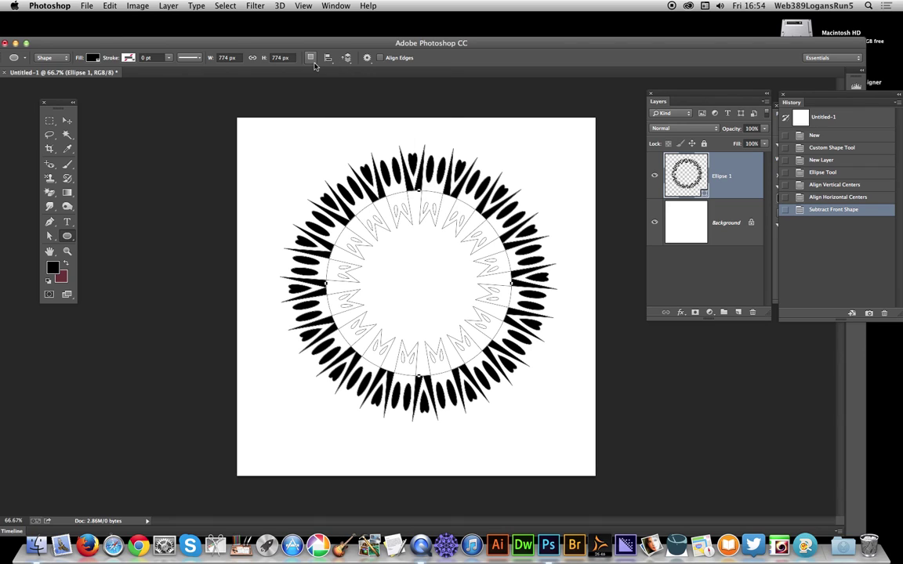
left_click(310, 58)
left_click(349, 126)
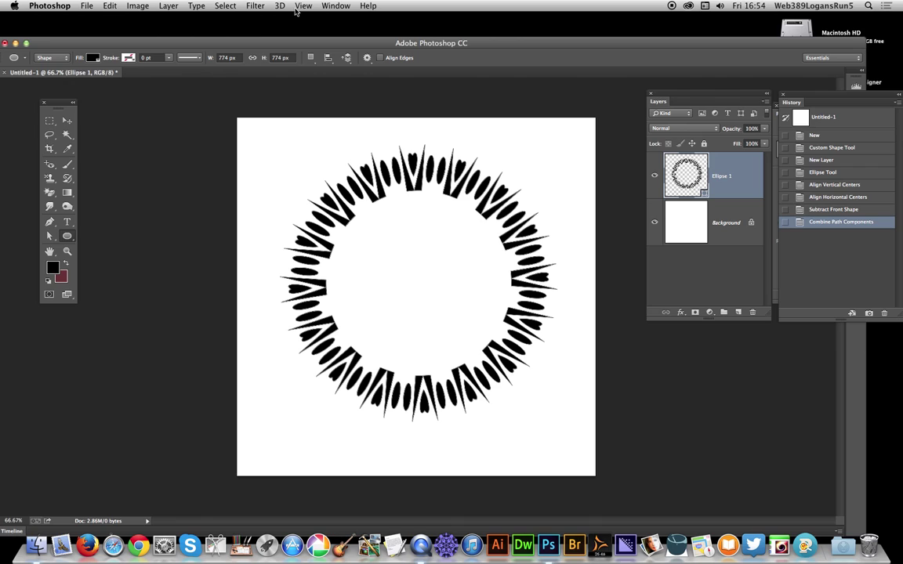
Step: Add an empty Layer 1 above the Ellipse 1 ring via Layer > New > Layer
left_click(168, 6)
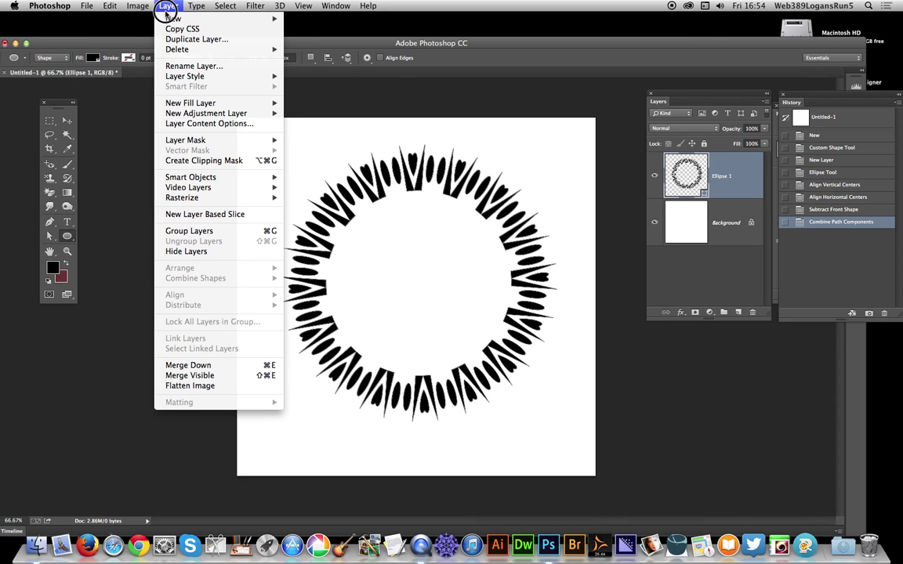
mouse_move(168, 18)
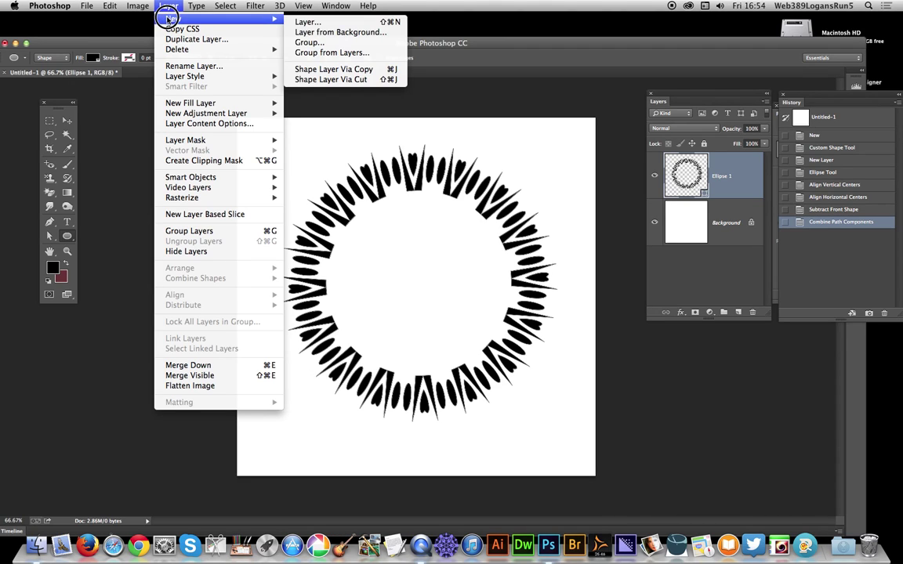
left_click(325, 26)
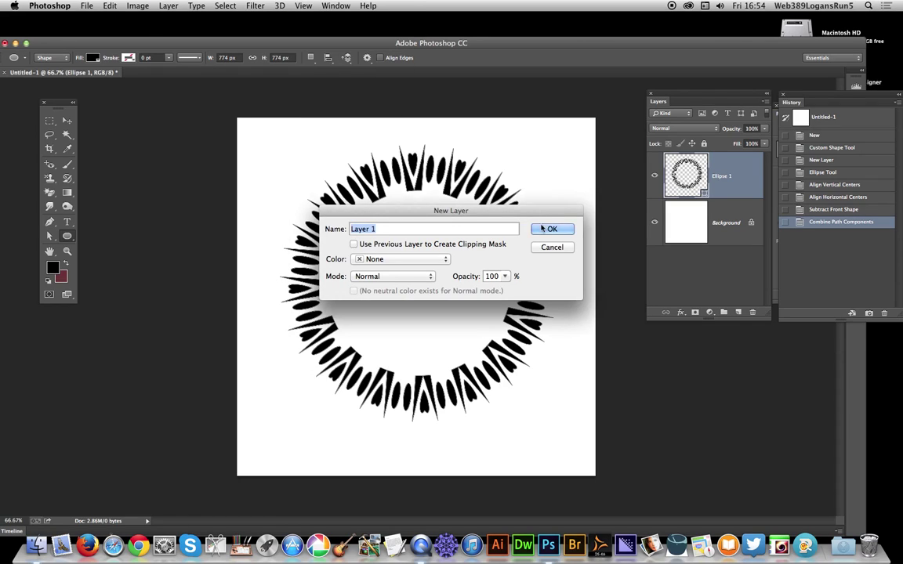
left_click(501, 205)
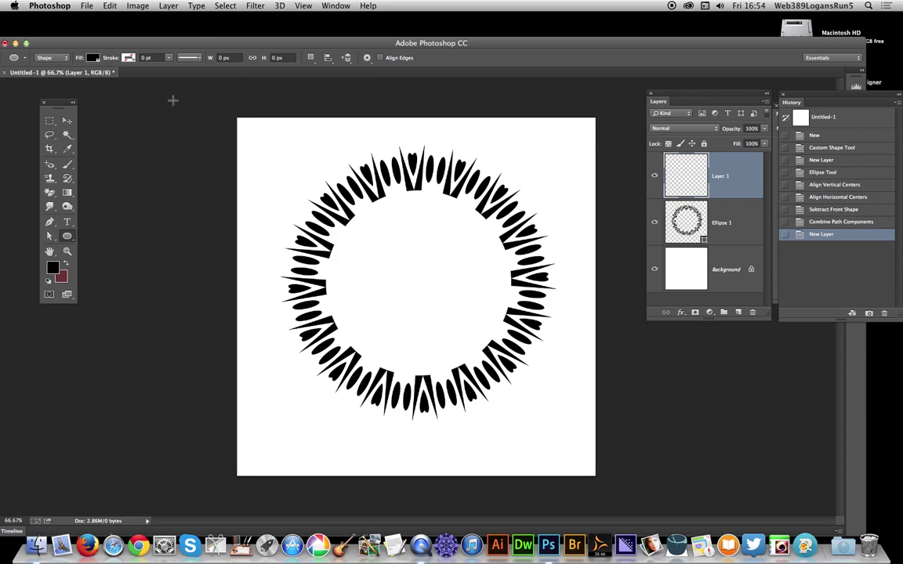
Step: Draw a black 492 × 492 px mandala custom shape inside the ring
left_click(67, 236)
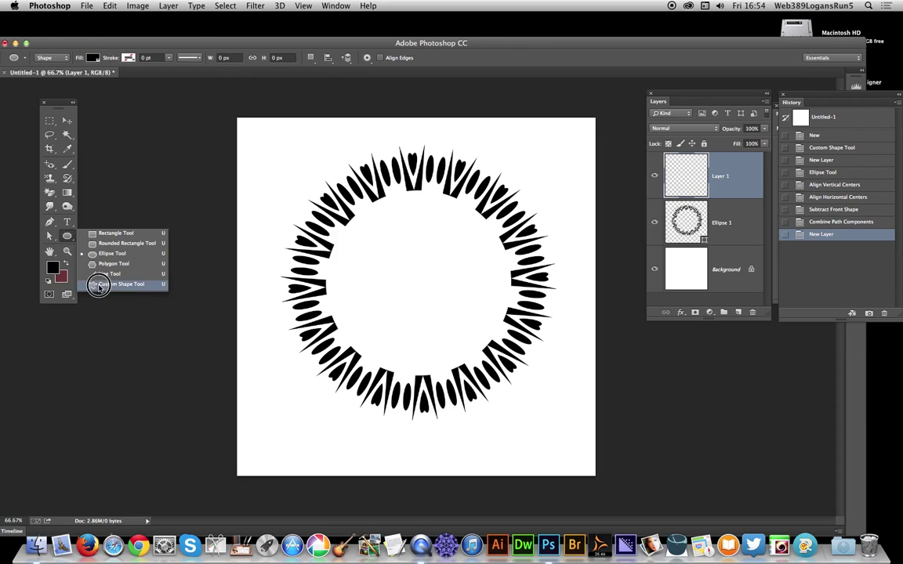
left_click(110, 284)
left_click(407, 57)
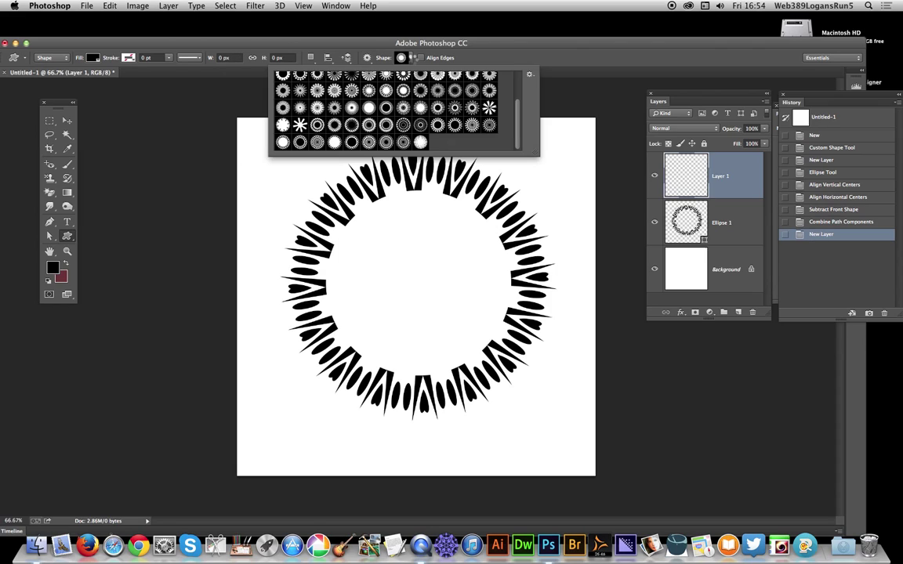
left_click(369, 145)
left_click_drag(333, 191, 506, 389)
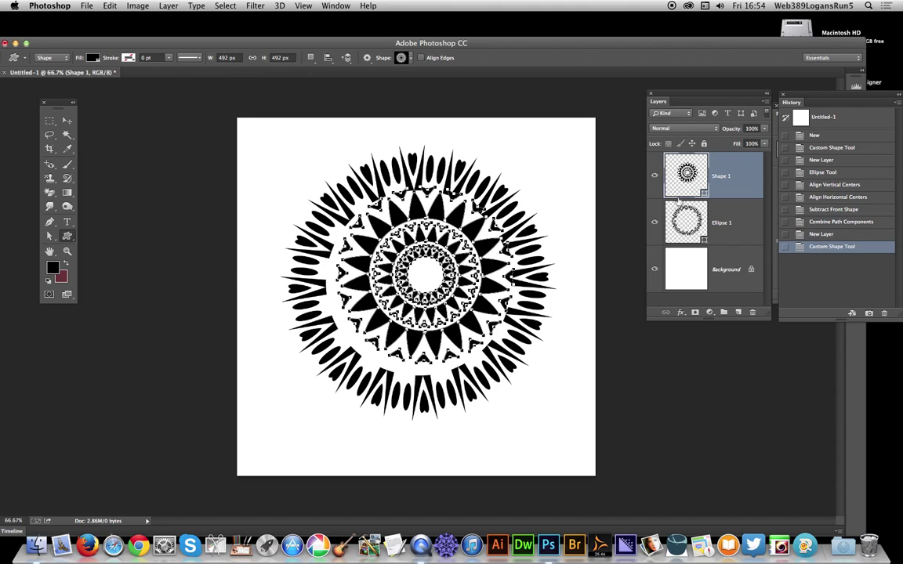
Step: Select both shape layers and centre the mandala on the ring vertically and horizontally
left_click(727, 222, "shift")
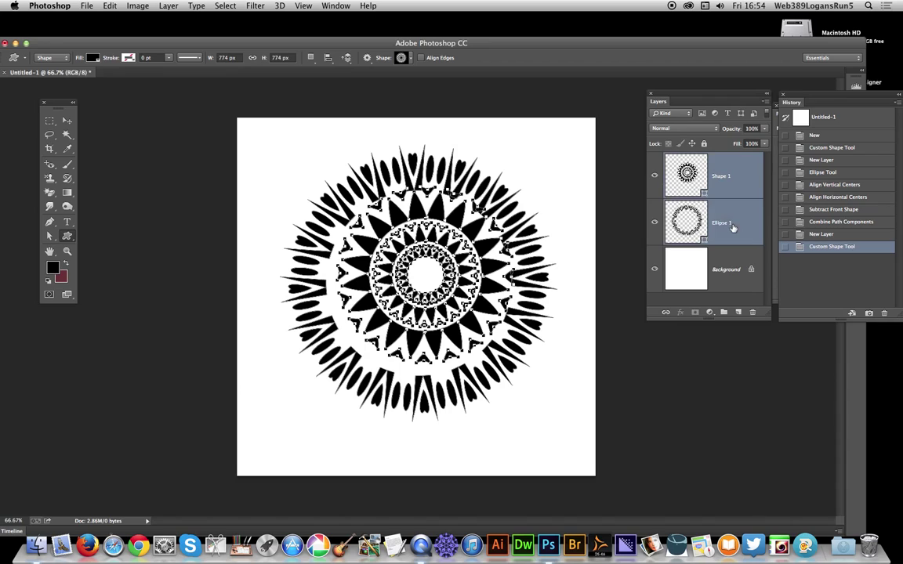
left_click(170, 6)
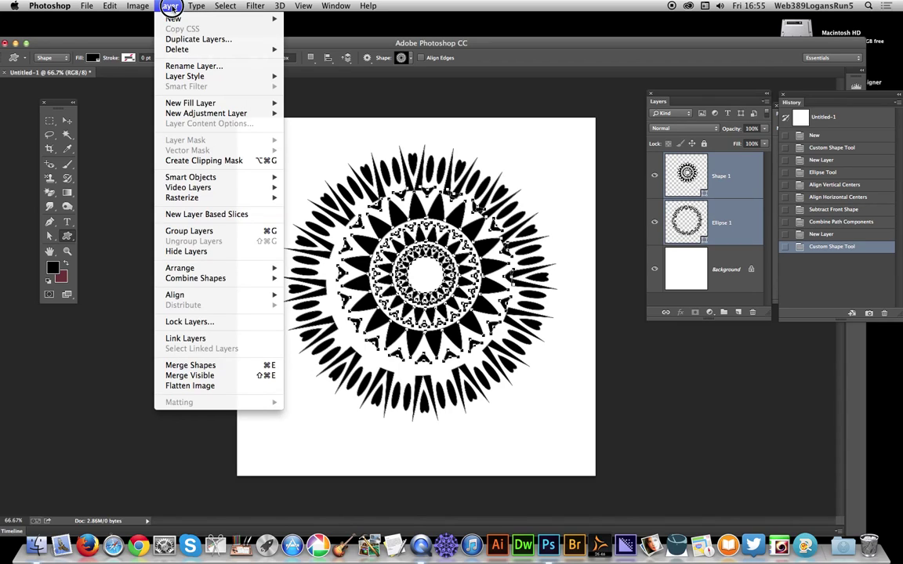
mouse_move(187, 295)
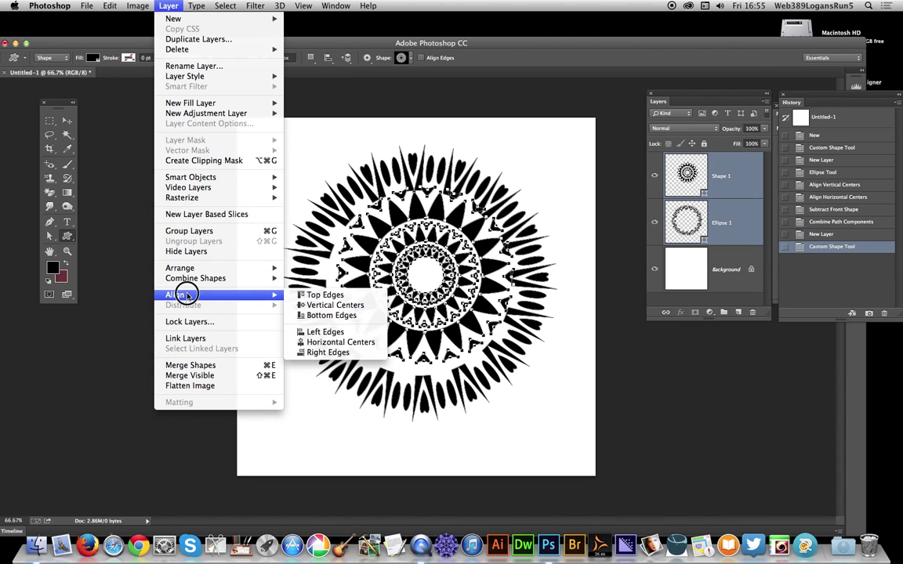
left_click(325, 305)
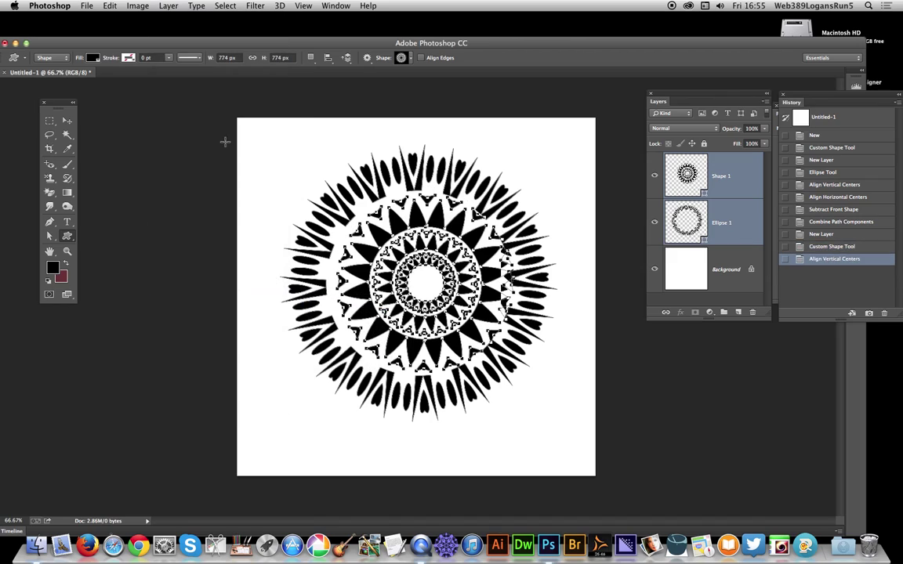
left_click(139, 6)
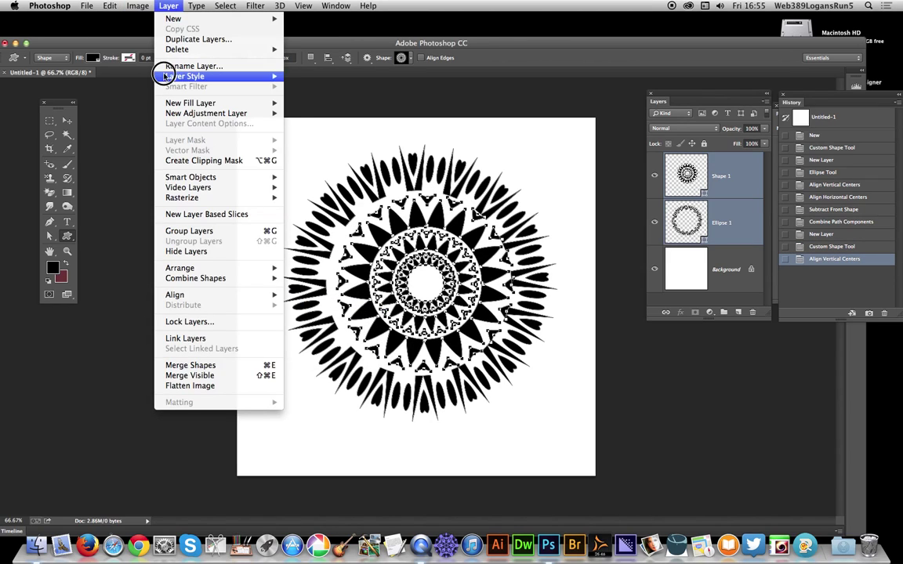
mouse_move(188, 294)
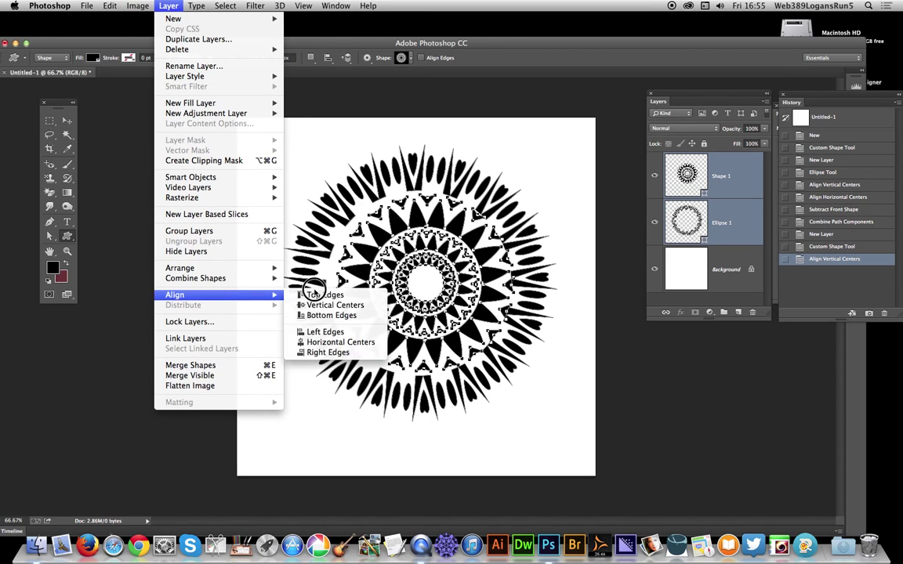
left_click(323, 338)
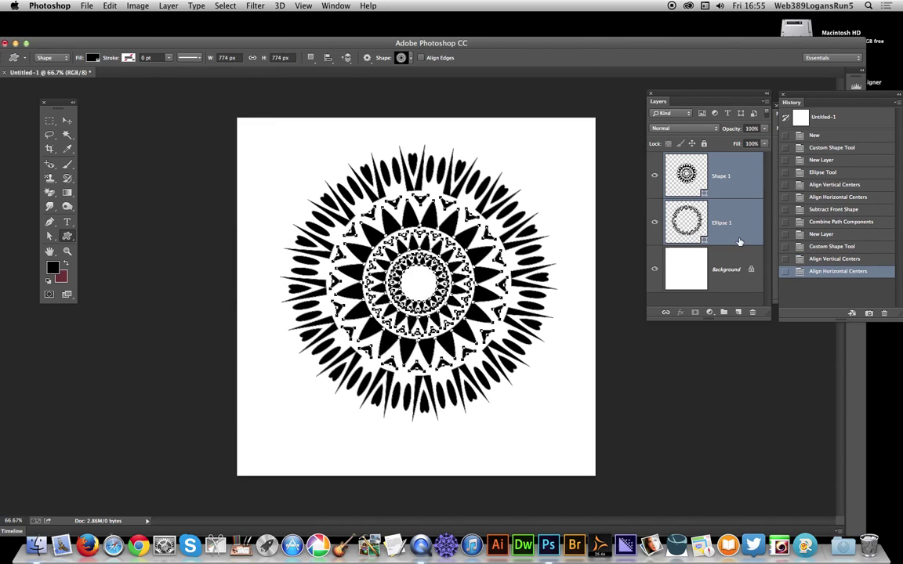
Step: Unite the two shapes into one Shape 1 layer and merge their shape components
left_click(170, 6)
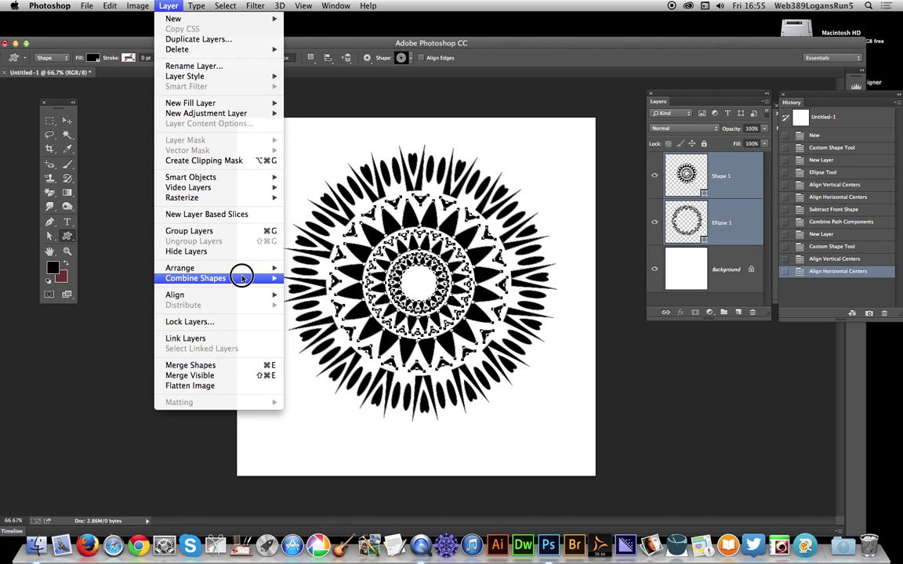
mouse_move(238, 278)
left_click(365, 280)
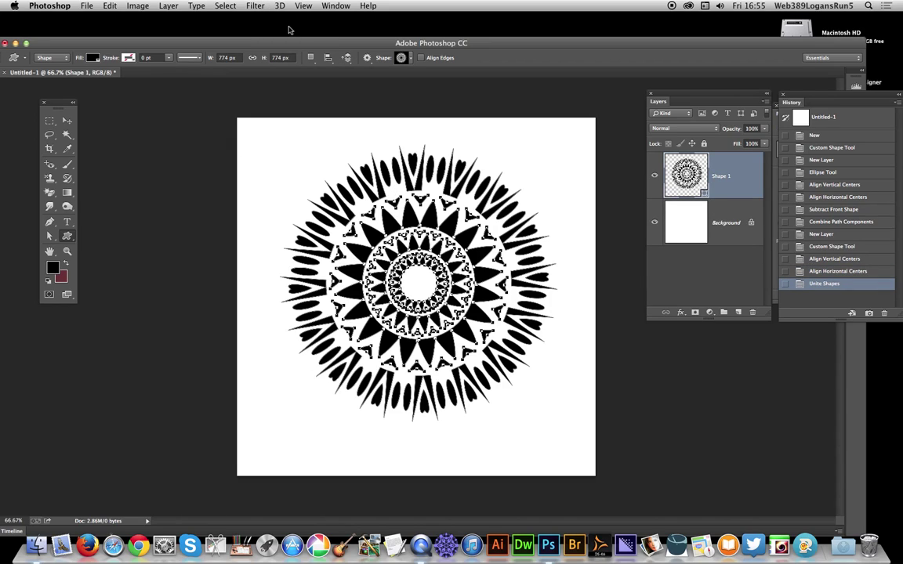
left_click(312, 61)
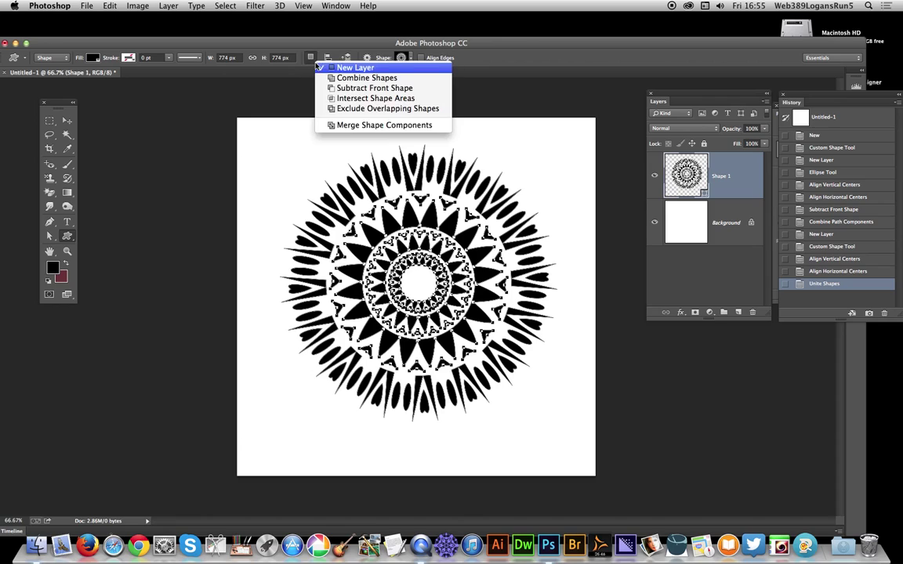
left_click(354, 125)
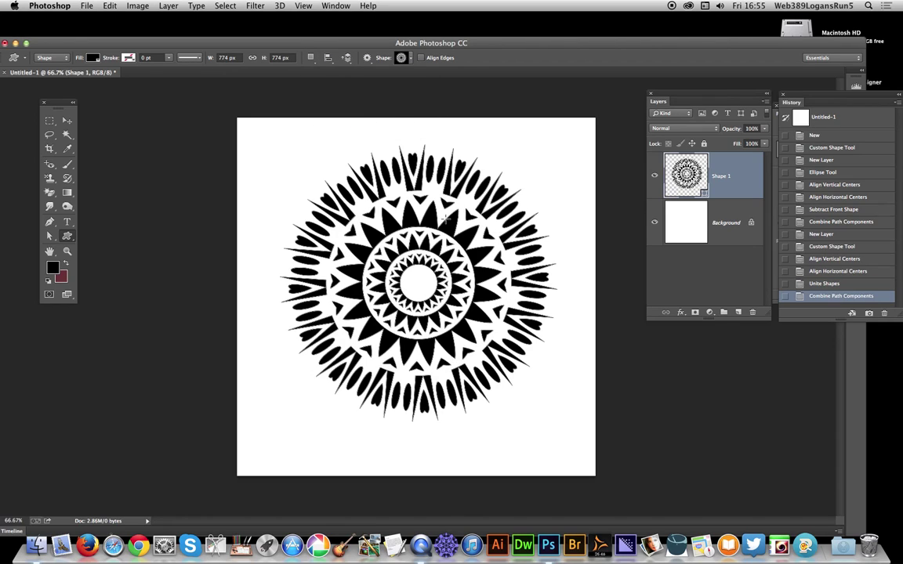
Step: Abandon a first Define Custom Shape attempt and select all mandala anchors with Direct Selection
left_click(109, 5)
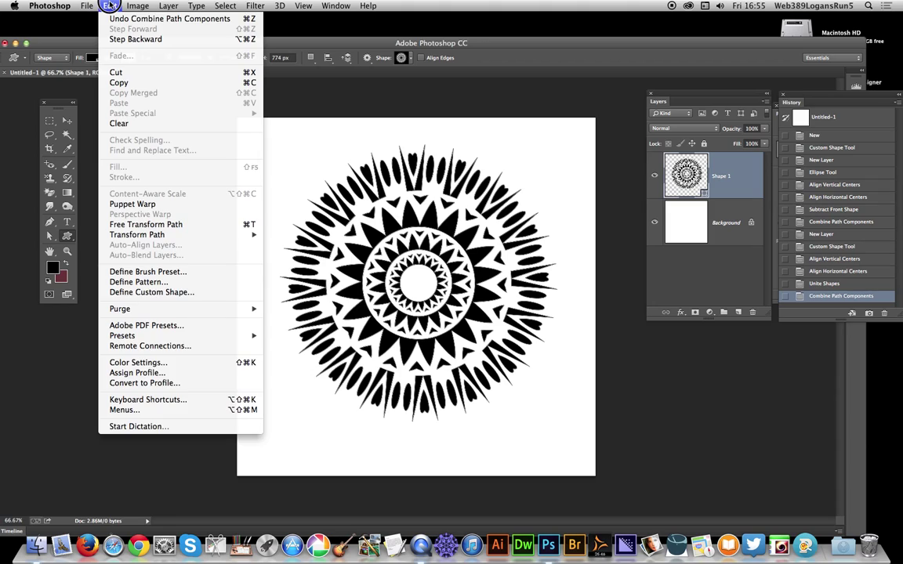
left_click(196, 293)
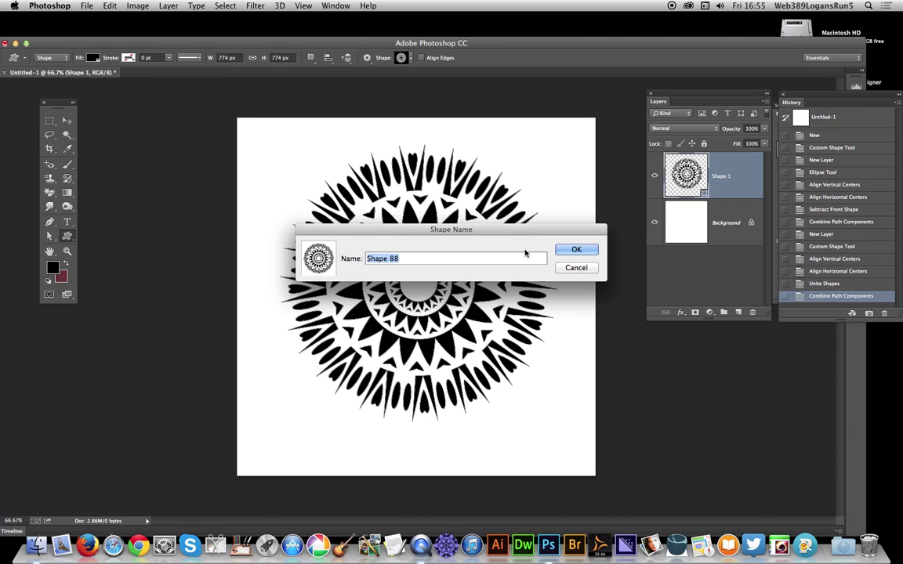
left_click(576, 268)
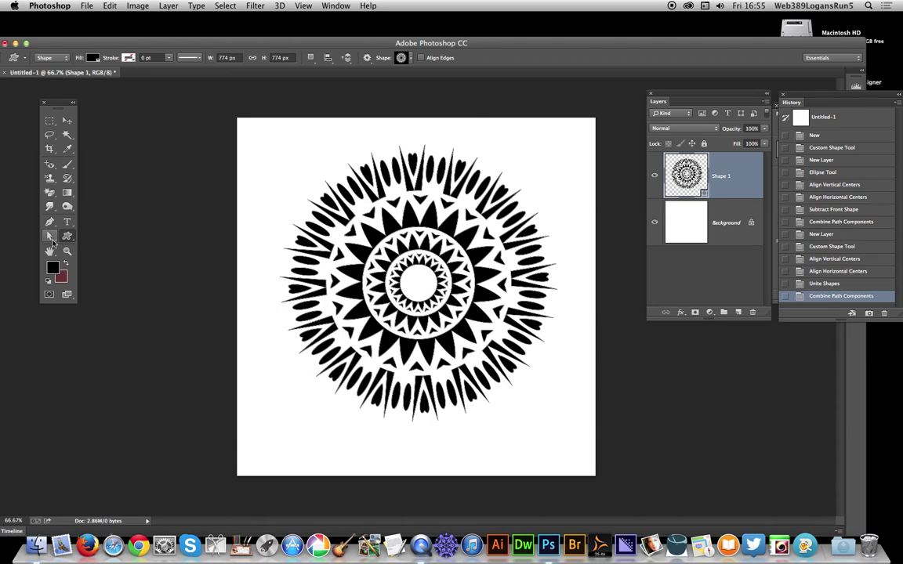
left_click(51, 238)
left_click(50, 239)
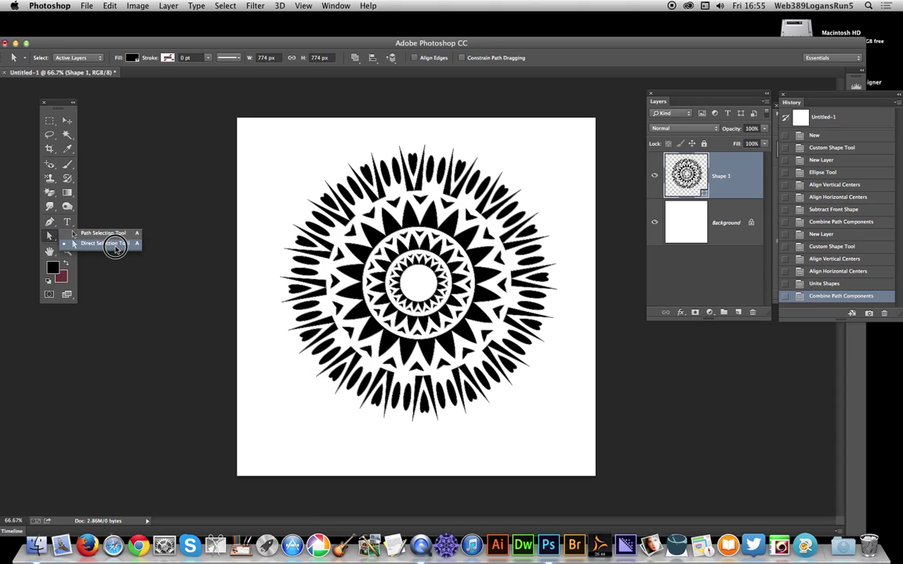
left_click(114, 244)
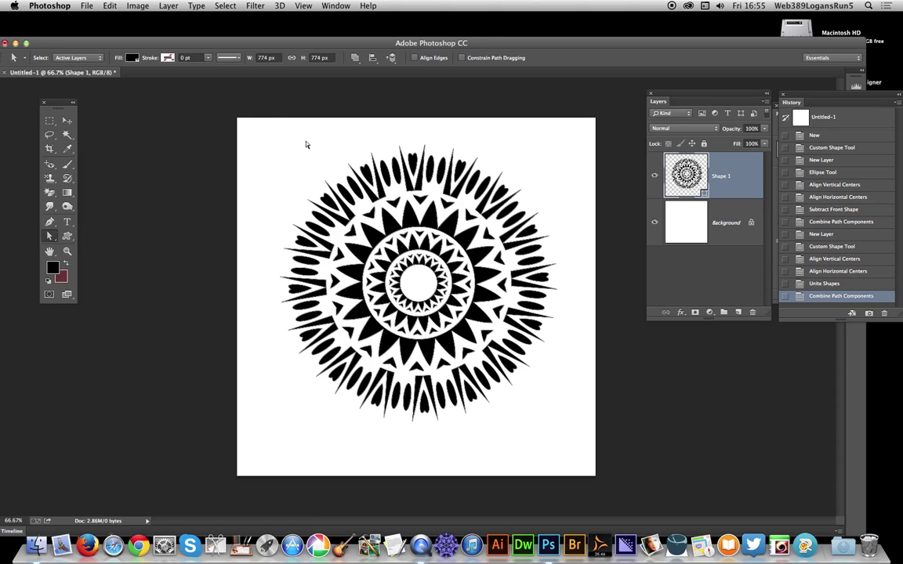
left_click_drag(263, 138, 572, 435)
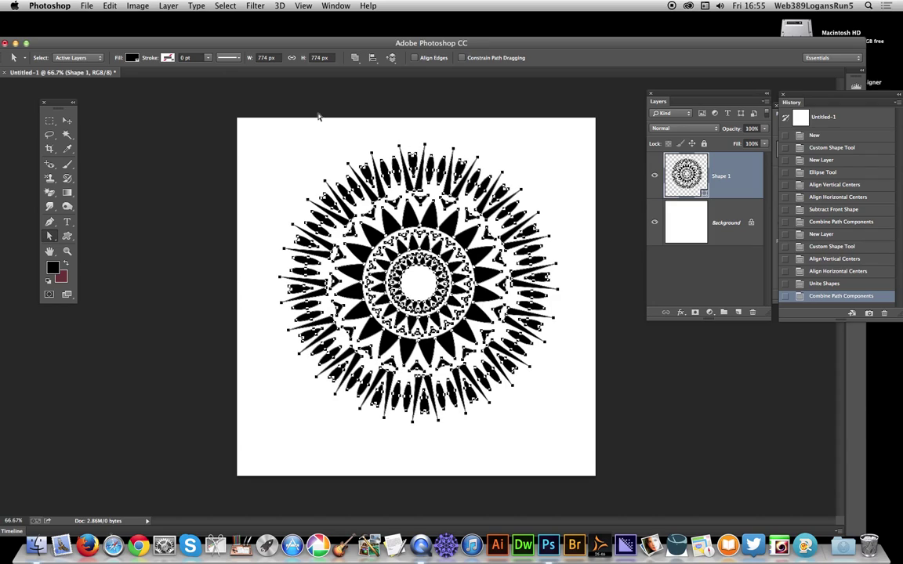
Step: Define the selected mandala paths as a new custom shape
left_click(110, 6)
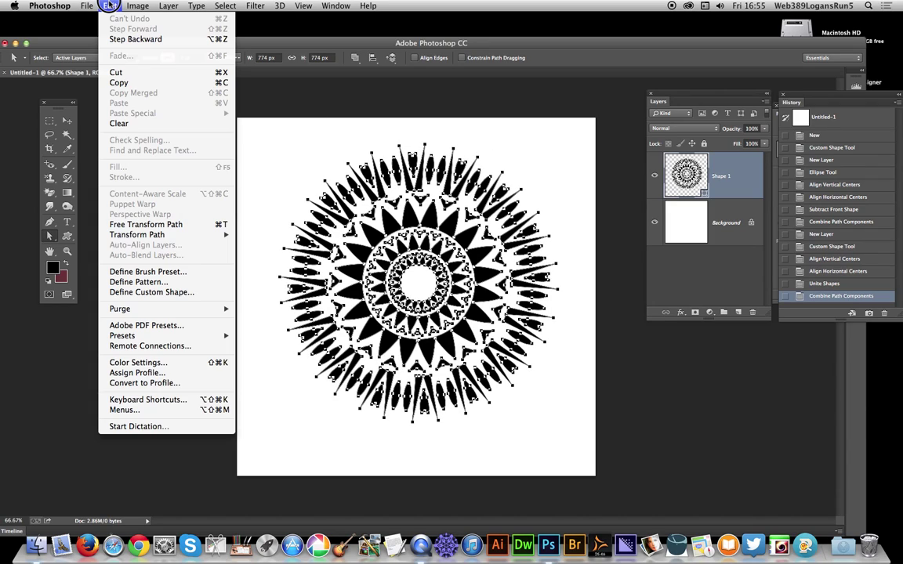
left_click(158, 293)
left_click(518, 224)
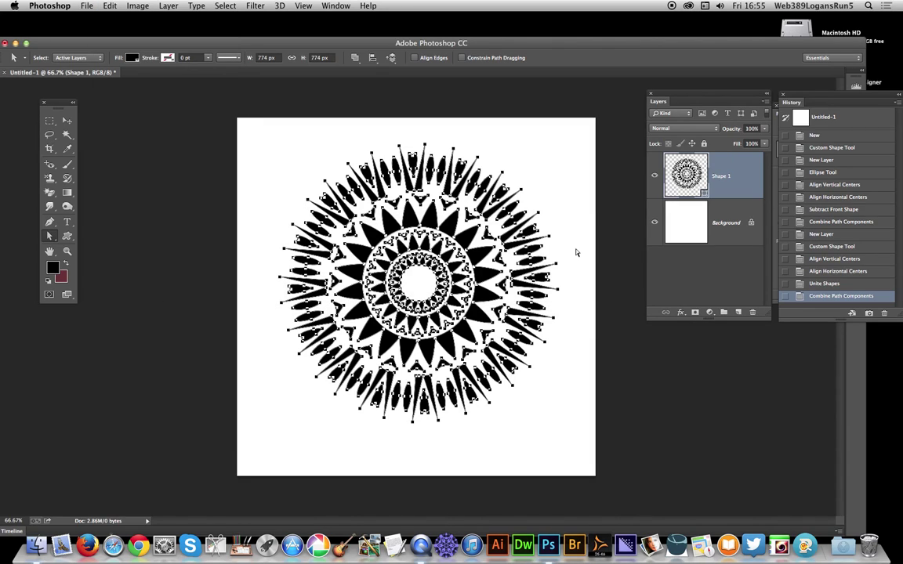
Step: Revert to the blank New history state and set the Custom Shape Tool to the saved mandala
left_click(821, 137)
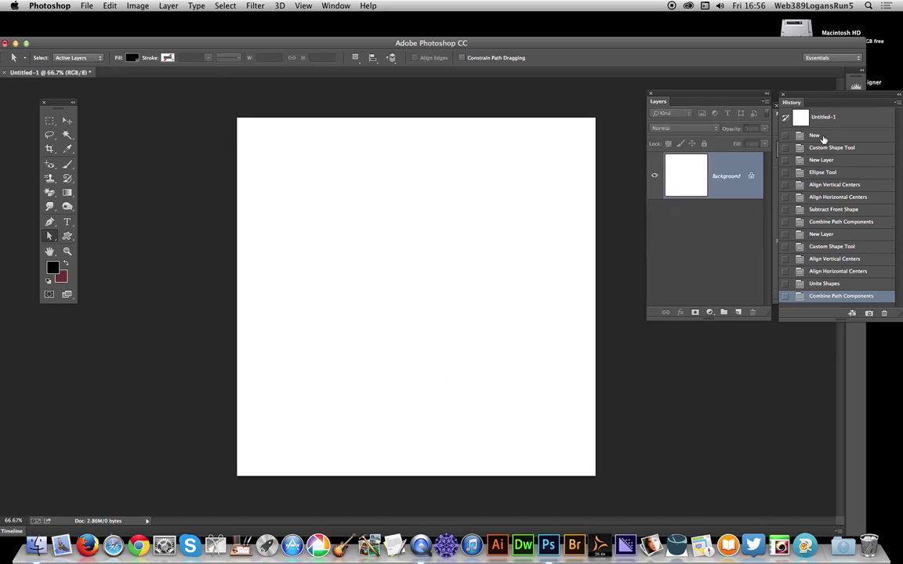
left_click(67, 236)
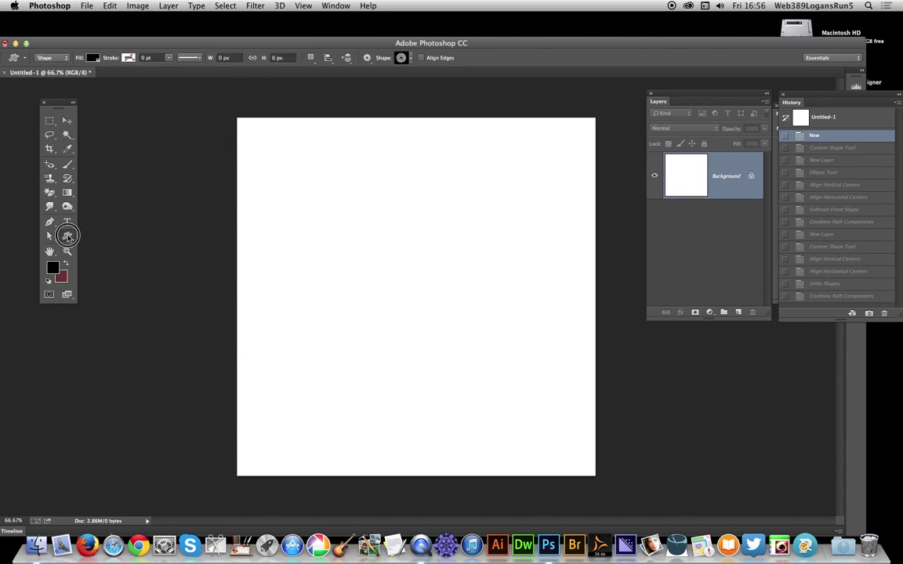
left_click_drag(67, 236, 118, 284)
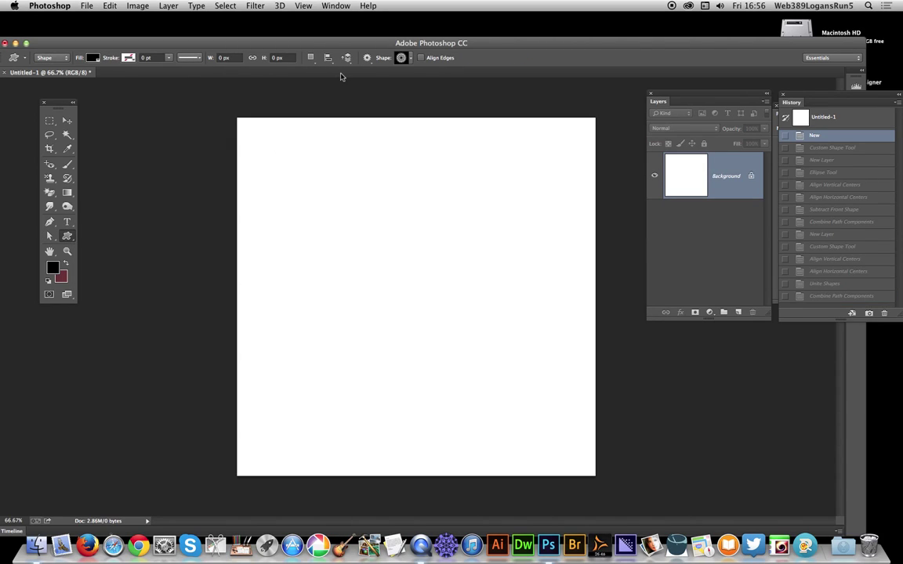
left_click(409, 58)
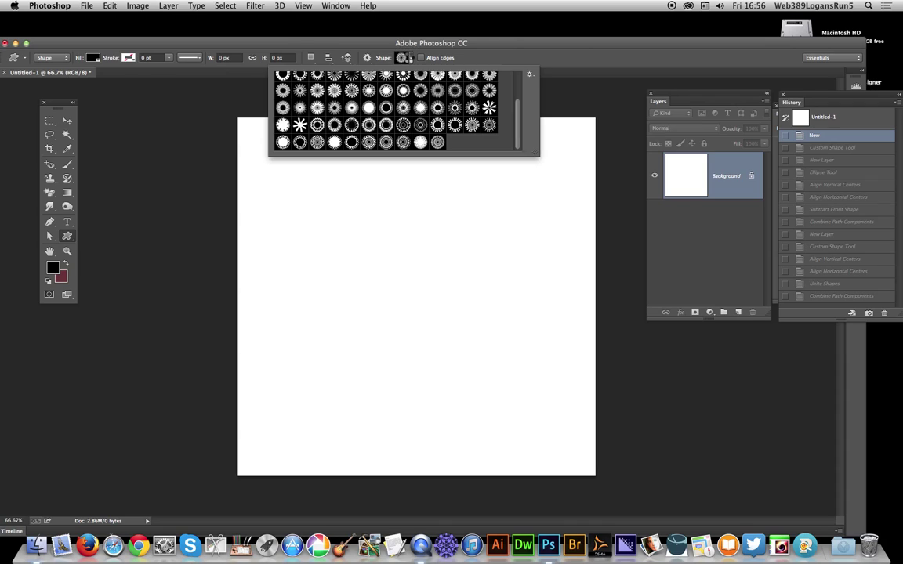
left_click(471, 58)
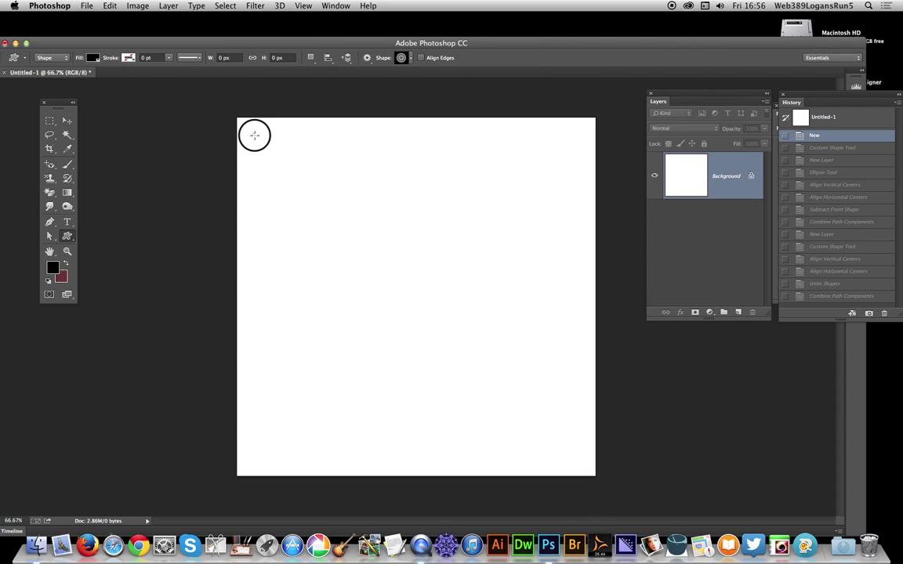
left_click_drag(254, 134, 580, 435)
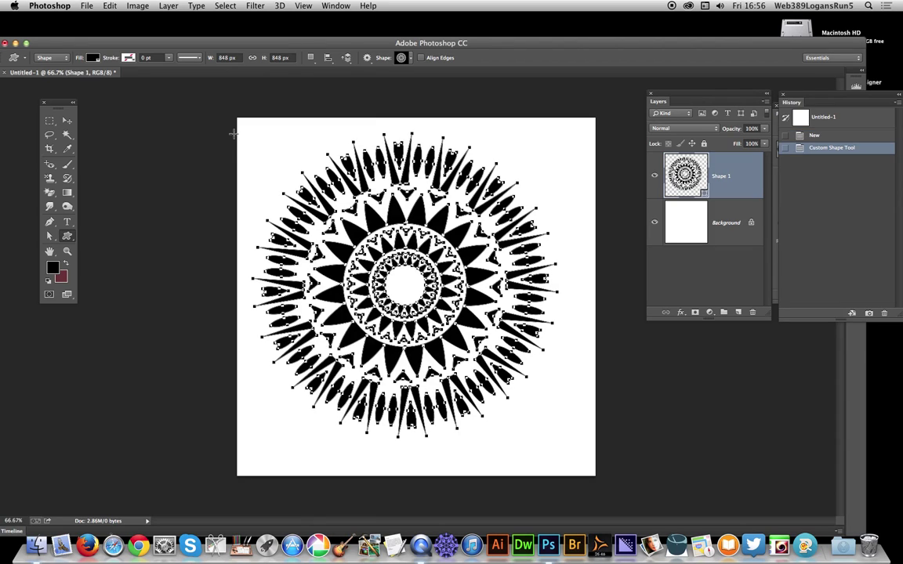
left_click_drag(218, 105, 303, 189)
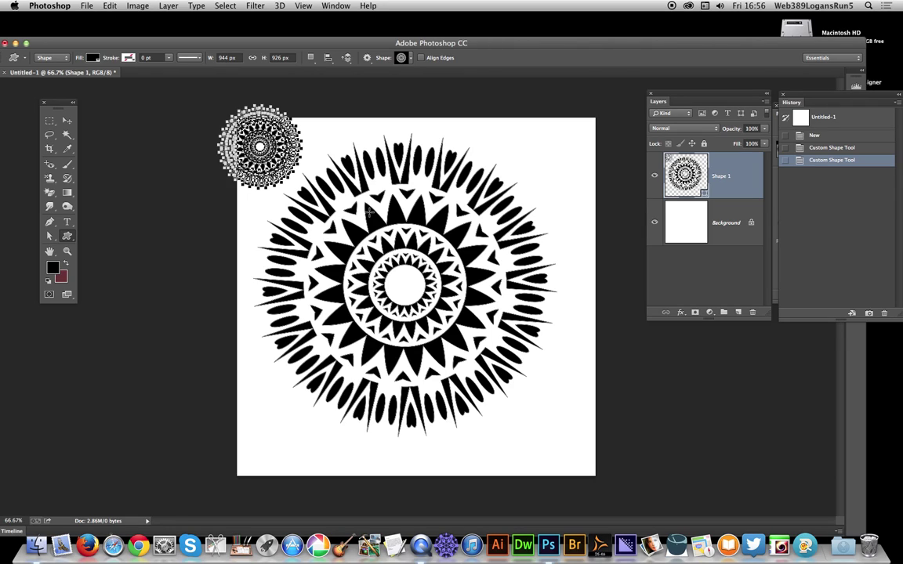
left_click(814, 135)
left_click_drag(67, 236, 112, 235)
Step: Drag a black 279 × 32 px rectangle left of the canvas centre on layer Rectangle 1
left_click_drag(314, 264, 416, 274)
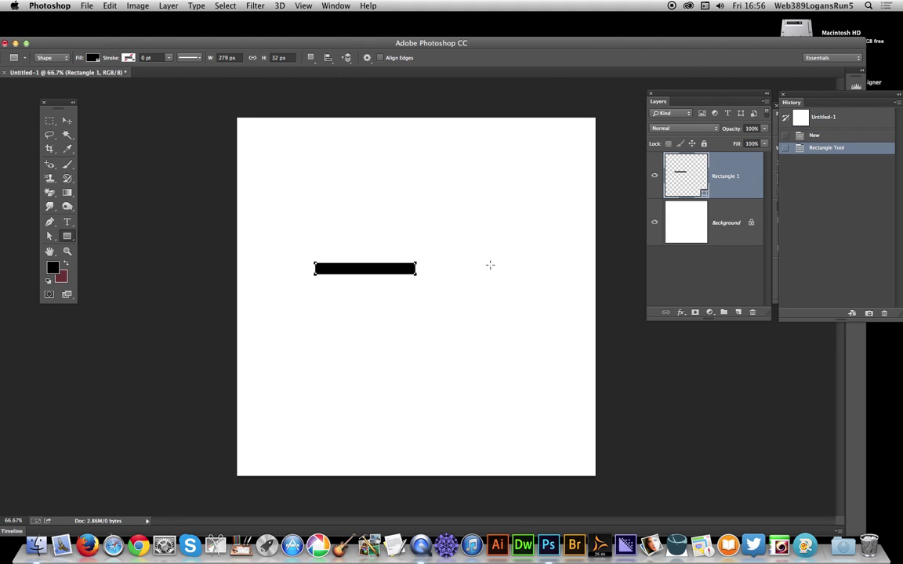